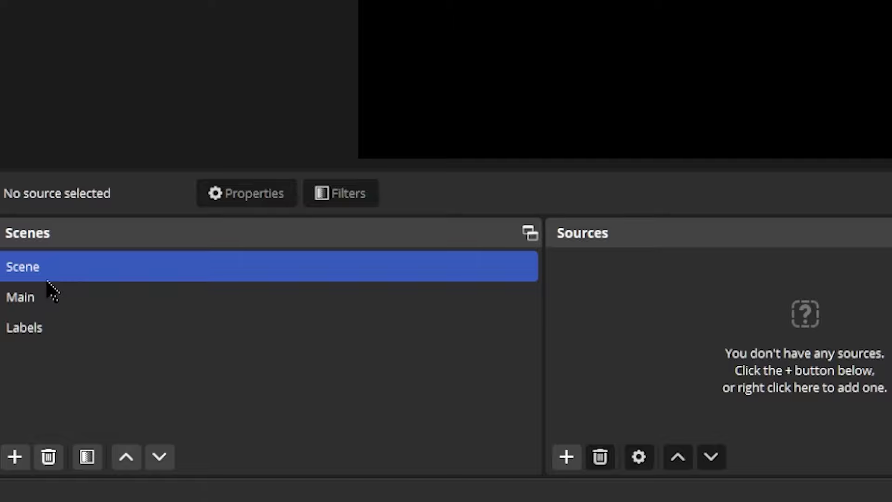
Rename the default scene "Scene" to NS CAM.
left_click(38, 270)
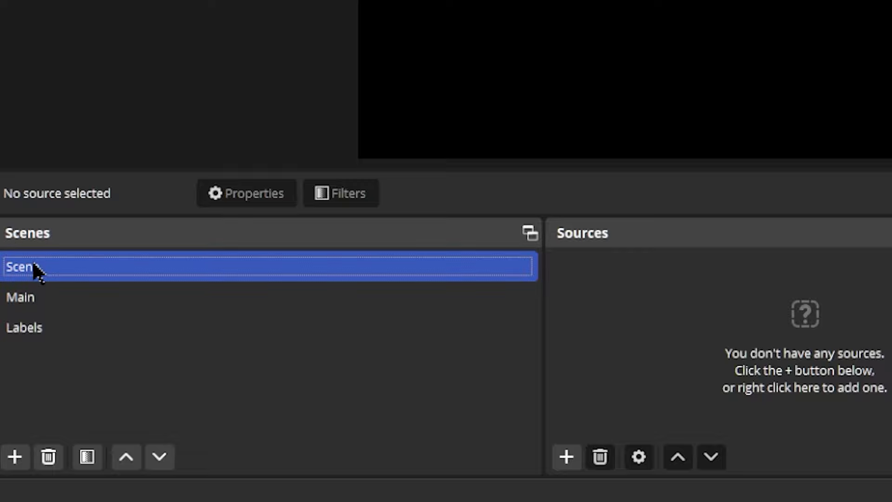
left_click(36, 268)
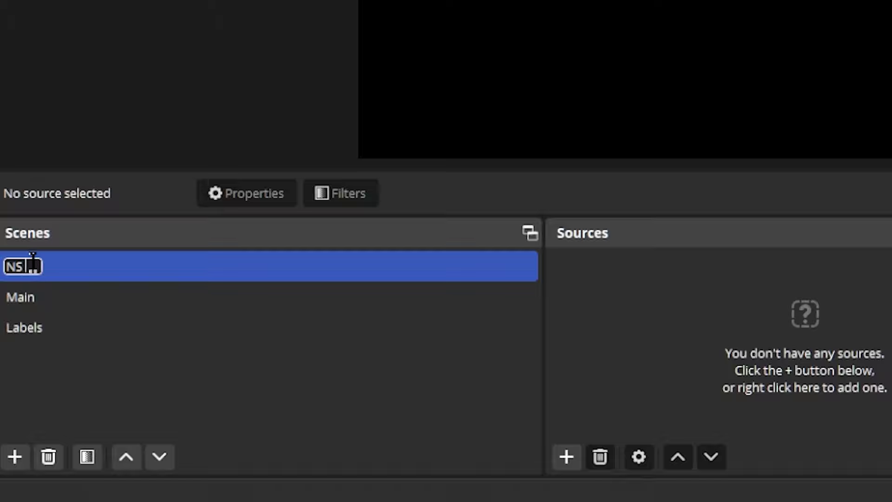
type("NS CAM")
key("Return")
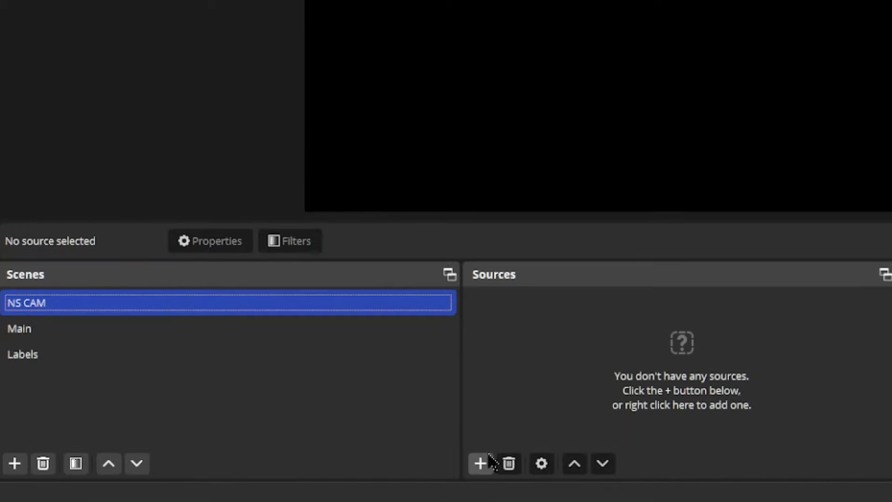
Add a new Video Capture Device source to the NS CAM scene, using the Elgato Facecam as its device.
left_click(490, 458)
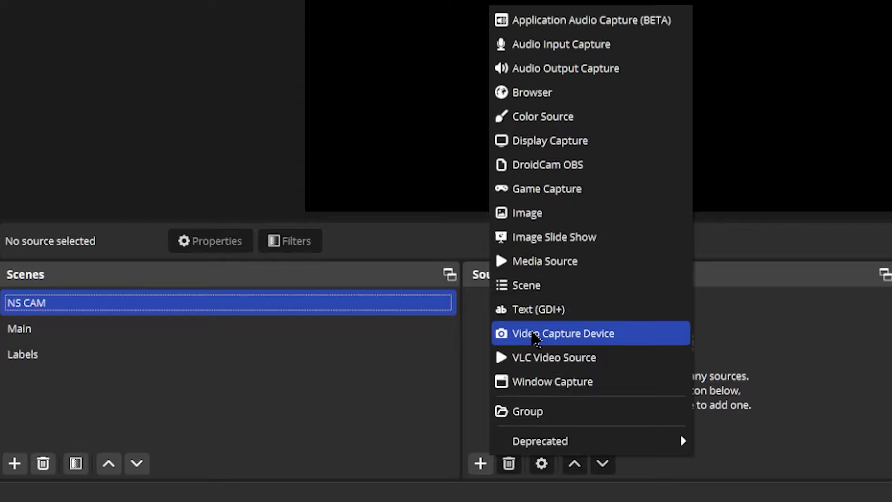
left_click(534, 334)
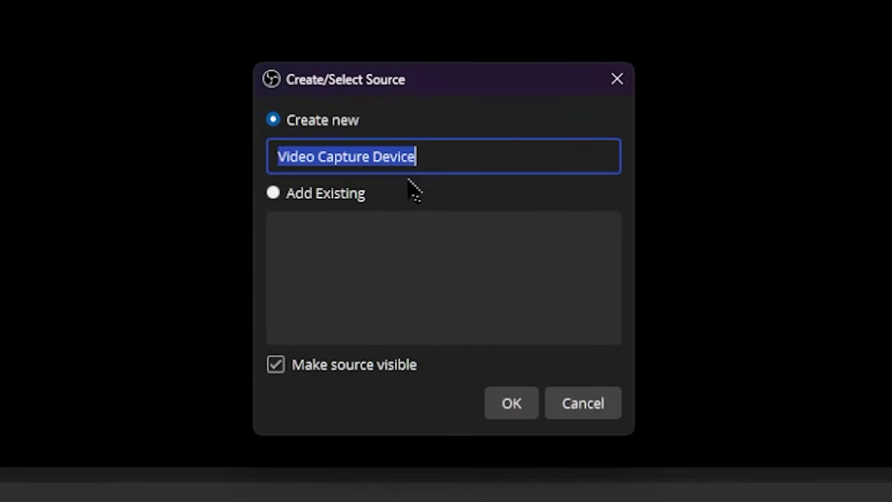
left_click(513, 411)
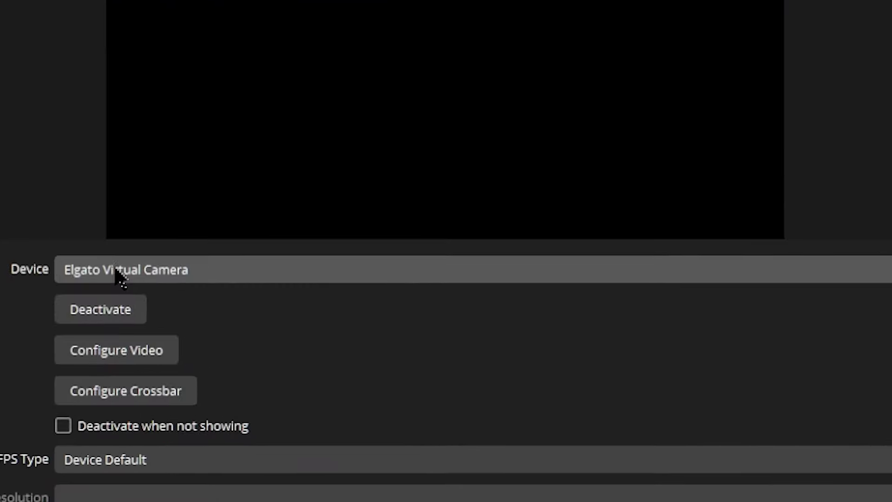
left_click(273, 263)
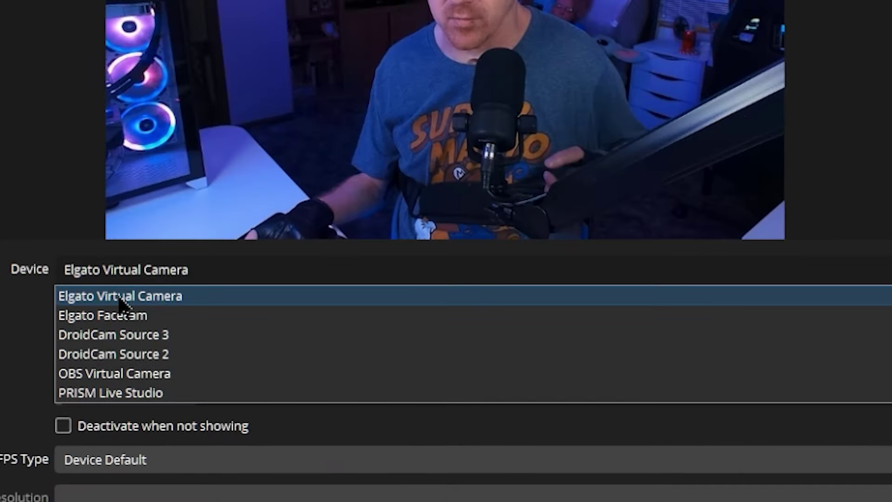
left_click(96, 317)
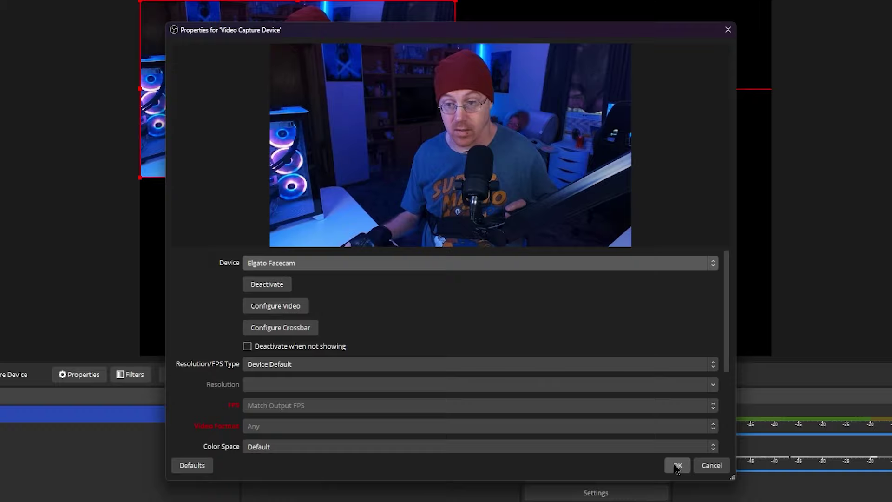
left_click(677, 465)
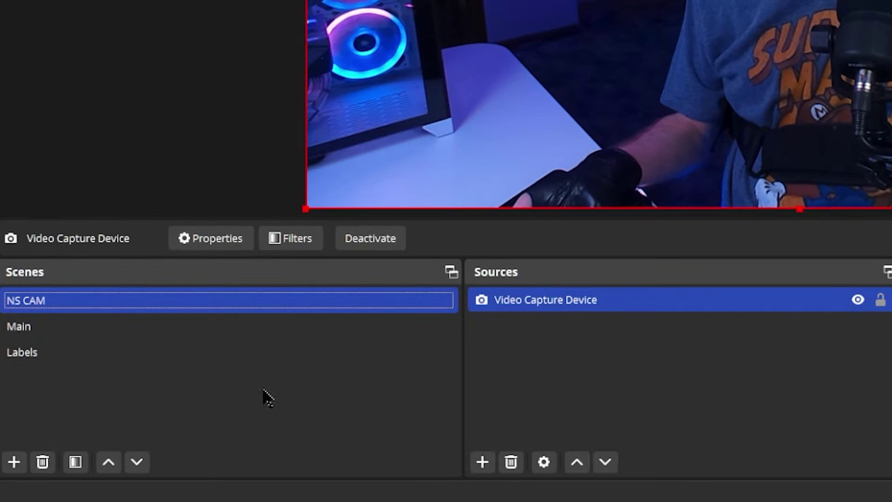
Nest the existing NS CAM scene as a source in the Main scene.
left_click(250, 337)
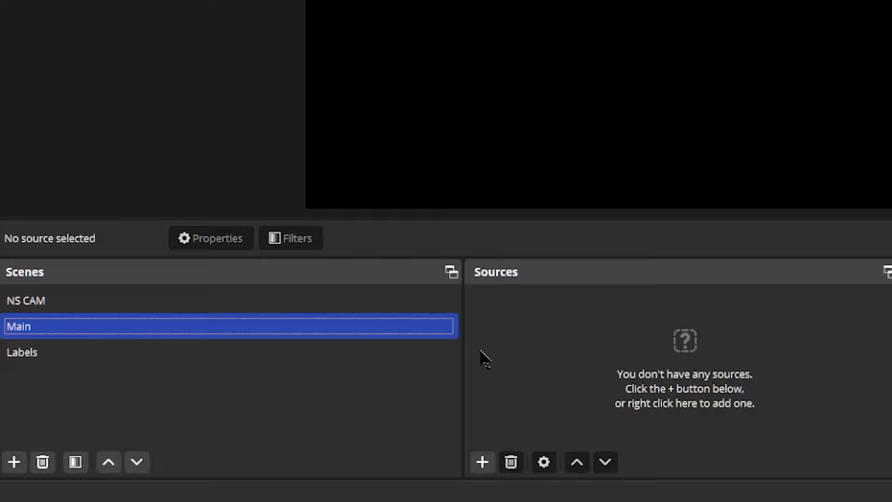
left_click(479, 471)
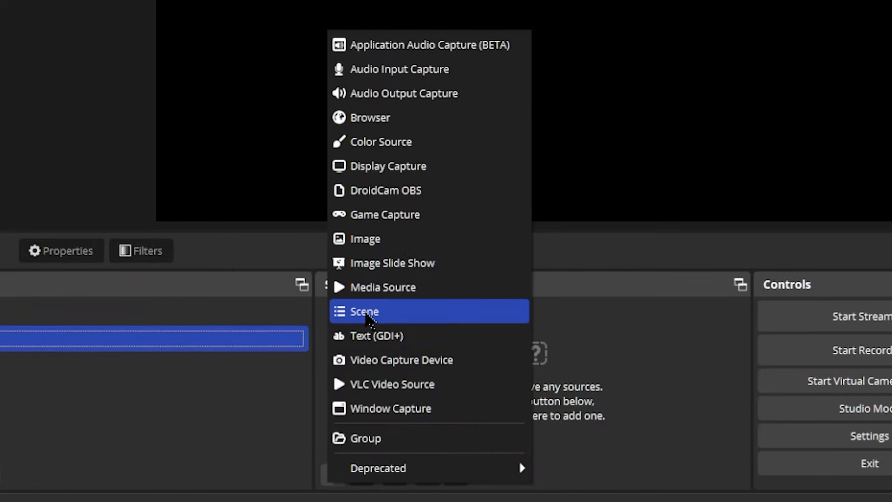
left_click(369, 312)
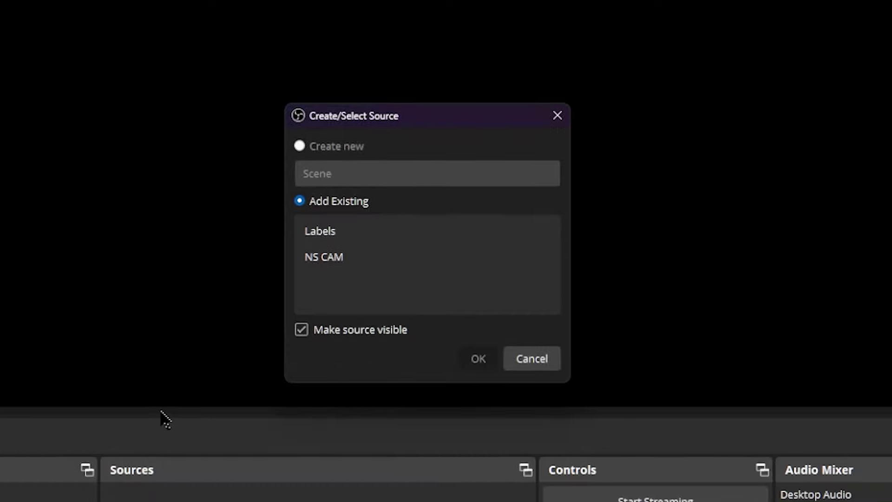
left_click(349, 272)
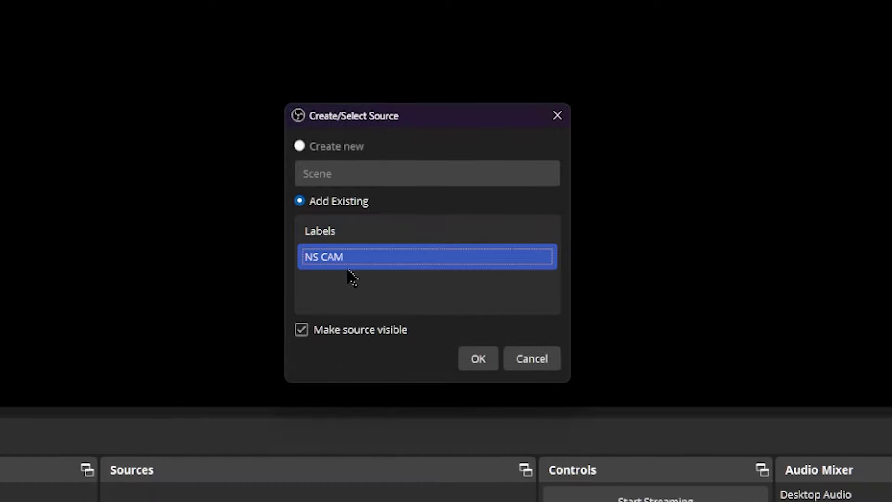
left_click(481, 364)
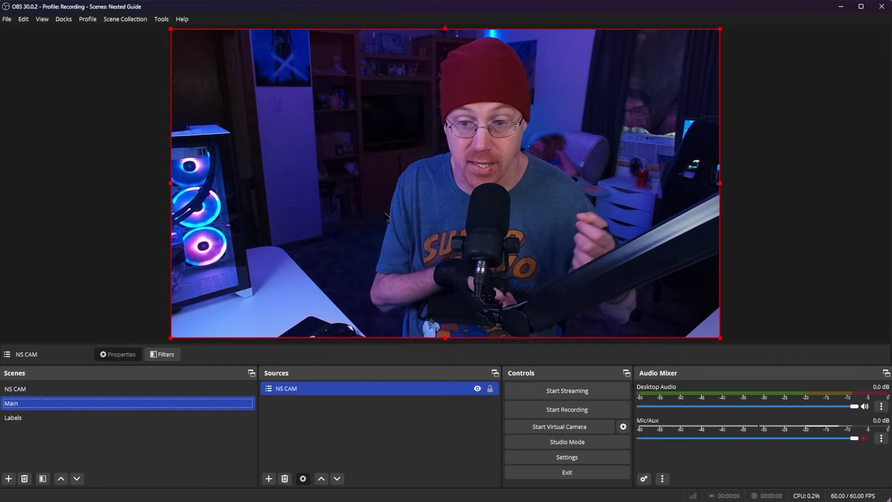
In the Labels scene, shrink the Sub source to about half size and place its sub goal bar near the canvas's bottom centre.
left_click(74, 405)
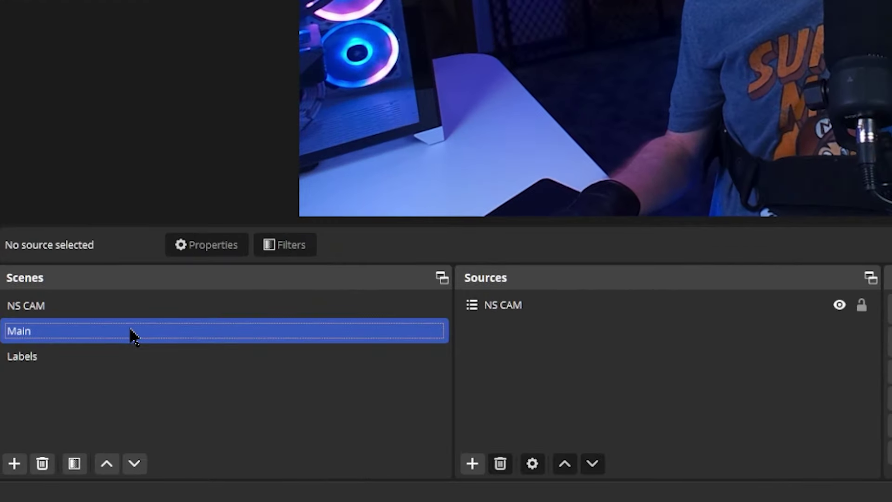
left_click(173, 354, "shift")
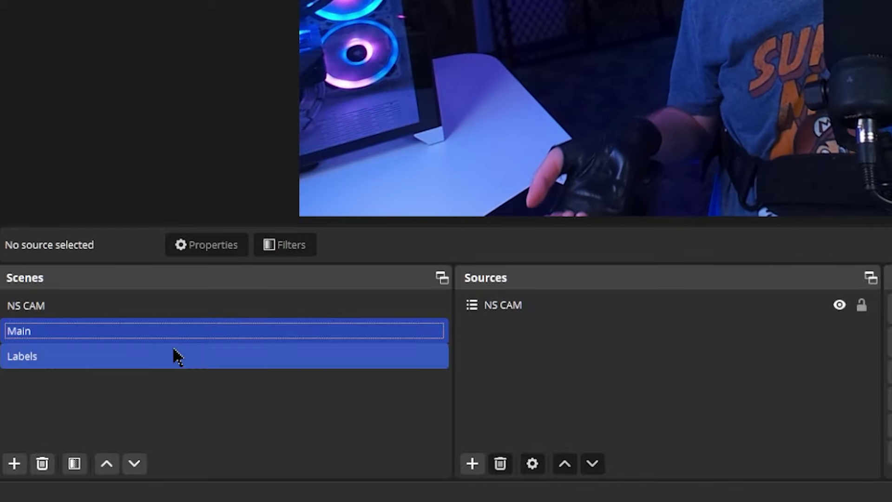
left_click(174, 350)
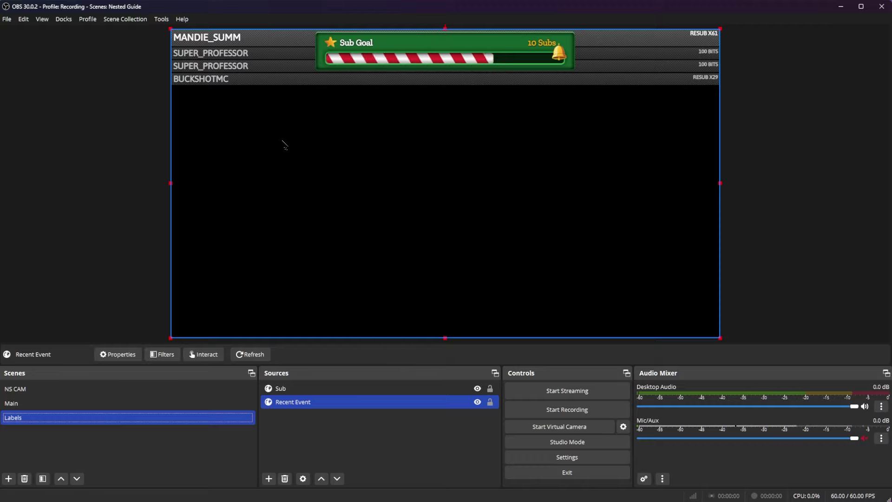
mouse_move(349, 244)
left_mouse_down()
mouse_move(332, 353)
mouse_move(364, 311)
mouse_move(371, 242)
mouse_move(351, 243)
left_mouse_up()
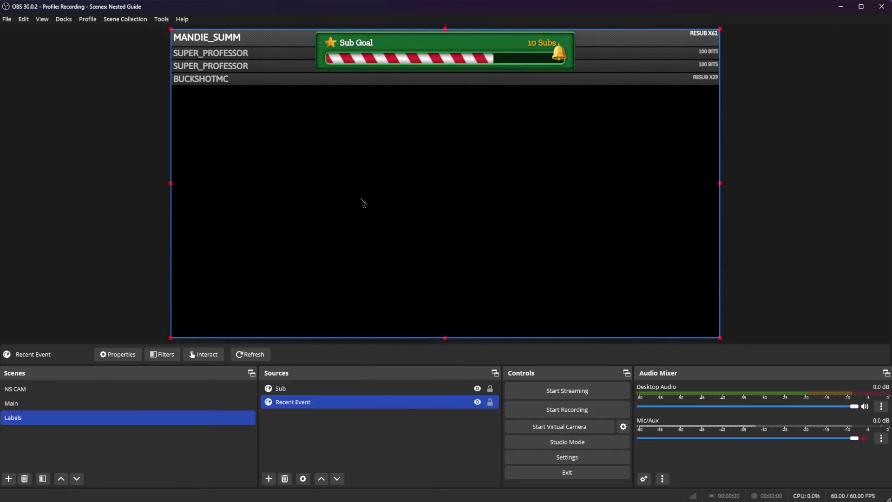
left_click(297, 389)
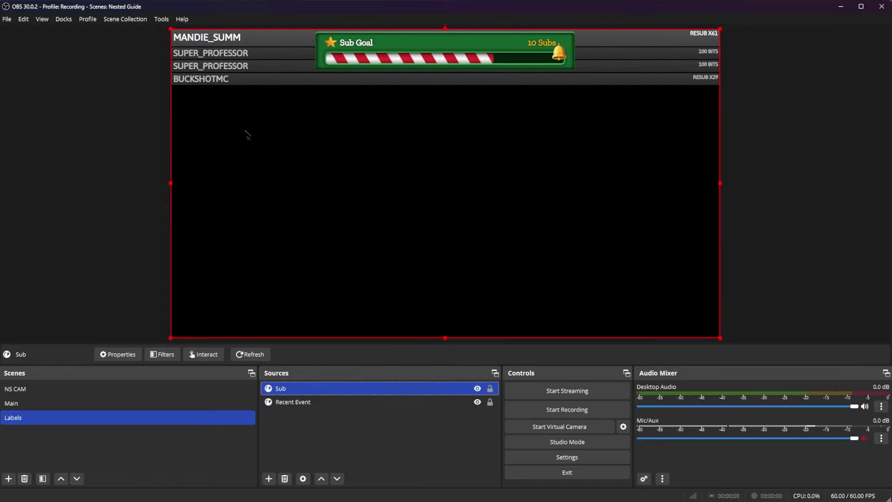
left_click_drag(171, 29, 445, 287)
left_click_drag(570, 265, 403, 392)
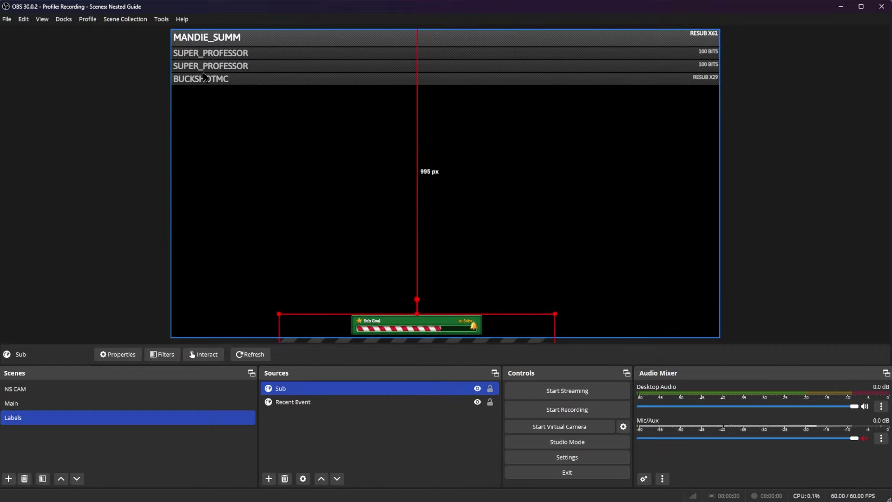
Scale the Recent Event source down into the canvas's upper-left corner, leaving about 1240 px to the right edge and 696 px below.
left_click(325, 404)
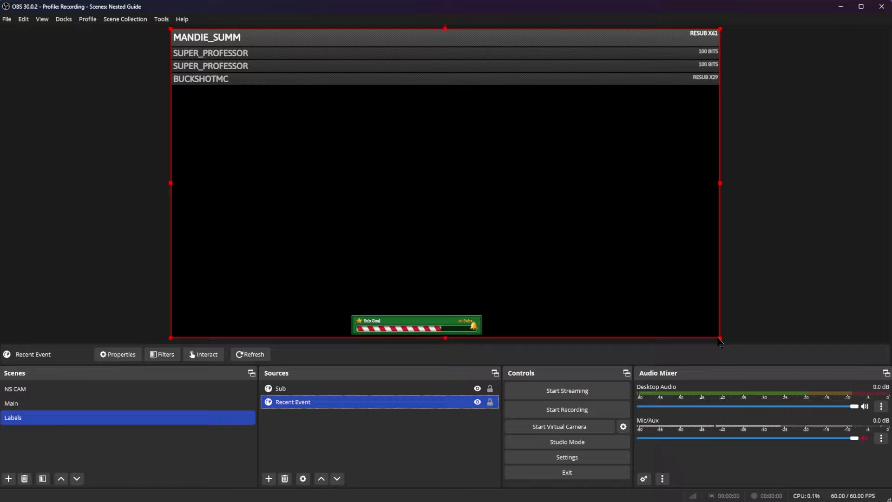
left_click_drag(720, 343, 364, 83)
mouse_move(282, 61)
left_mouse_down()
mouse_move(286, 195)
mouse_move(272, 315)
mouse_move(273, 59)
mouse_move(283, 62)
left_mouse_up()
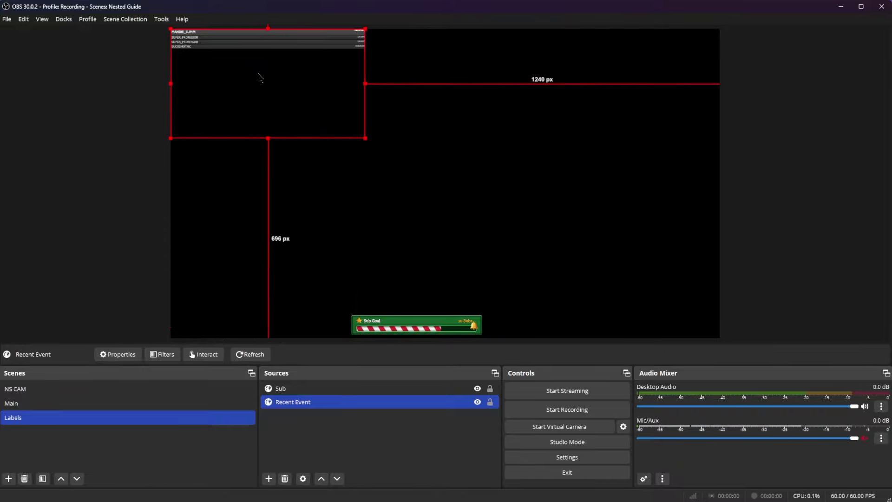
Nest the existing Labels scene as a source in the Main scene, above NS CAM.
left_click(23, 404)
left_click(52, 405)
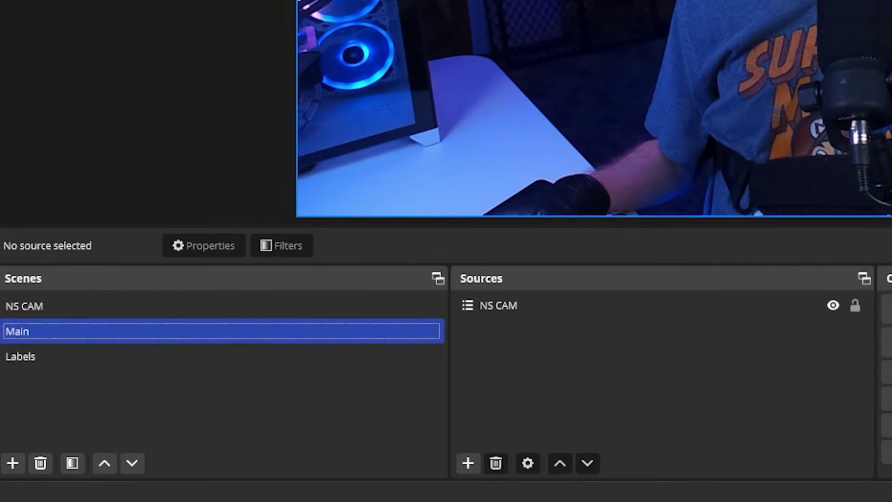
left_click(268, 479)
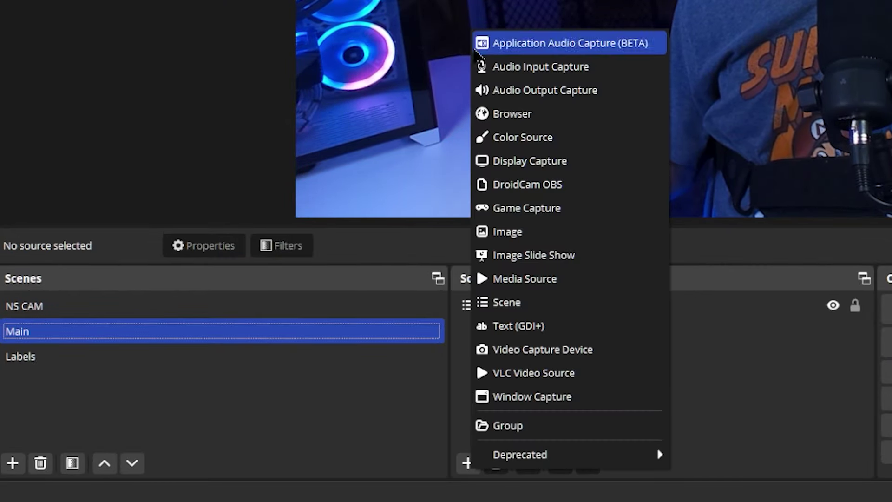
left_click(556, 307)
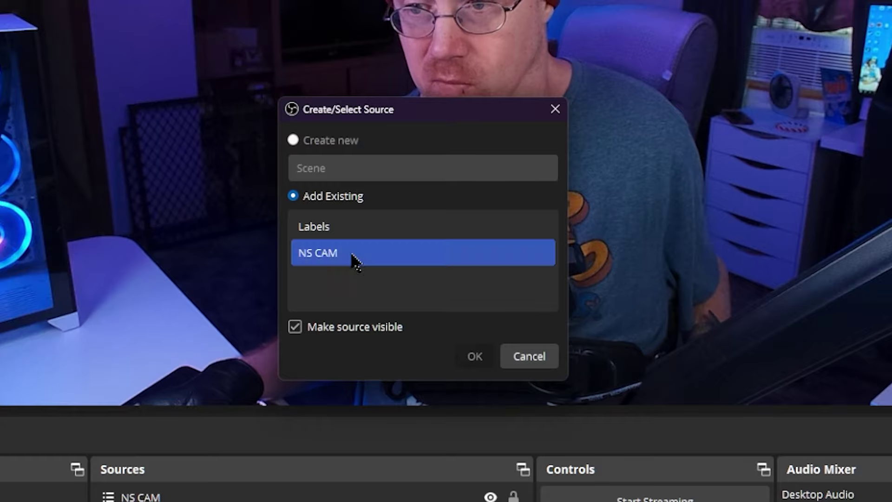
left_click(352, 230)
left_click(467, 363)
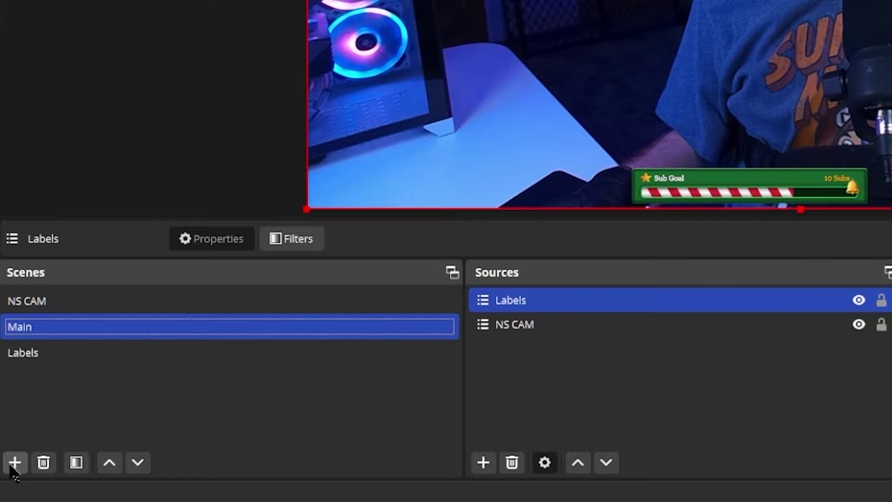
Create a new scene named Game.
left_click(15, 463)
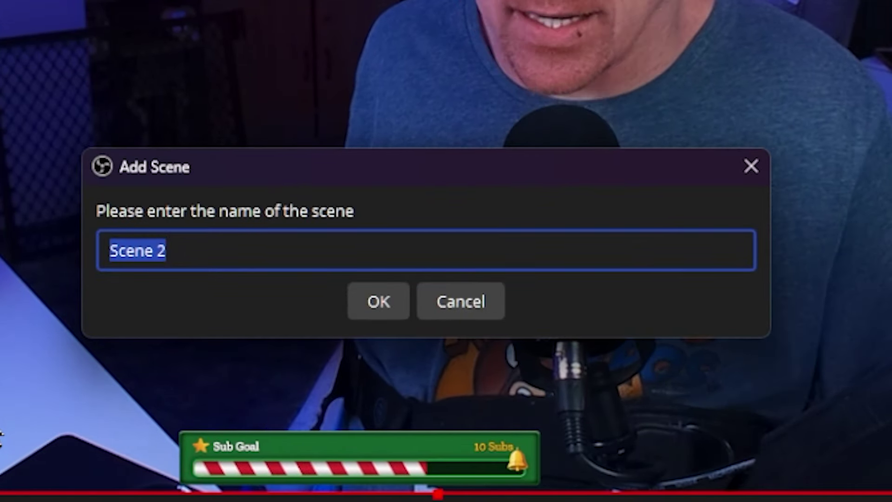
type("Ga")
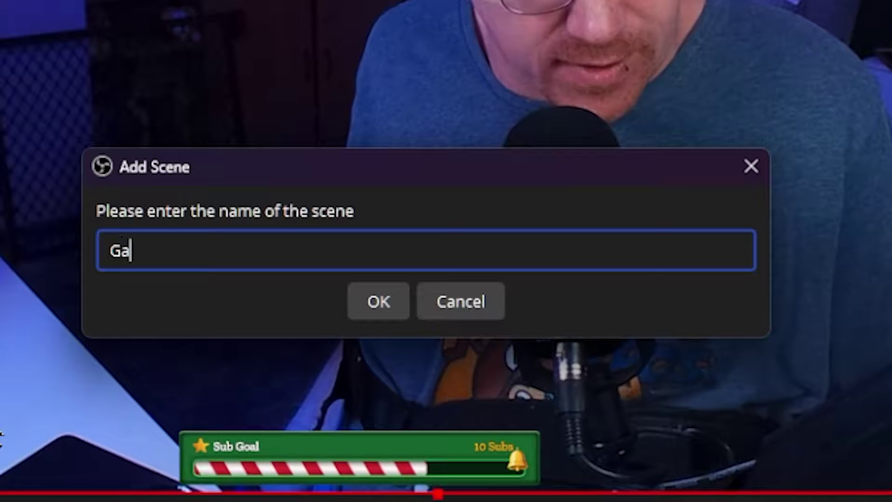
type("me")
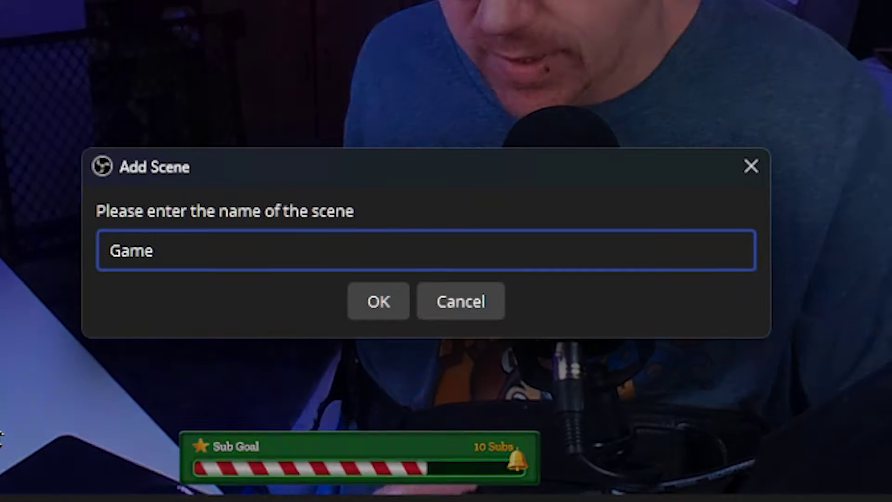
key("Return")
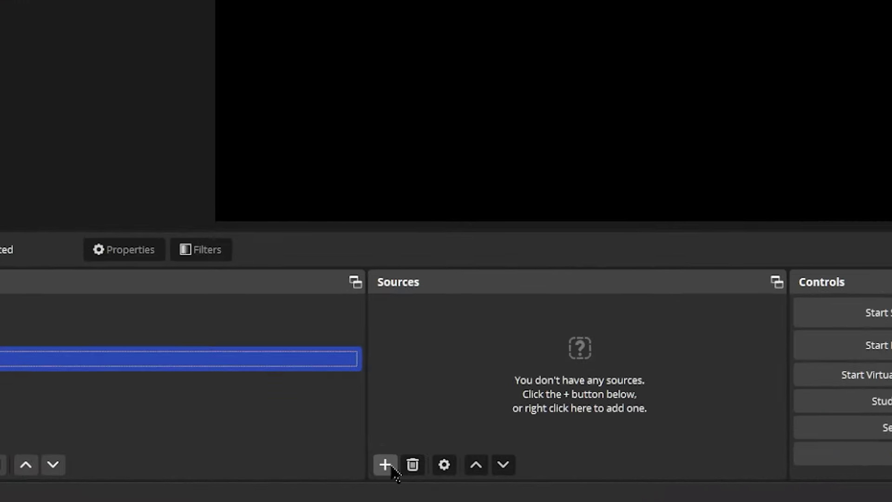
Nest the existing NS CAM scene as a source in the Game scene.
left_click(270, 479)
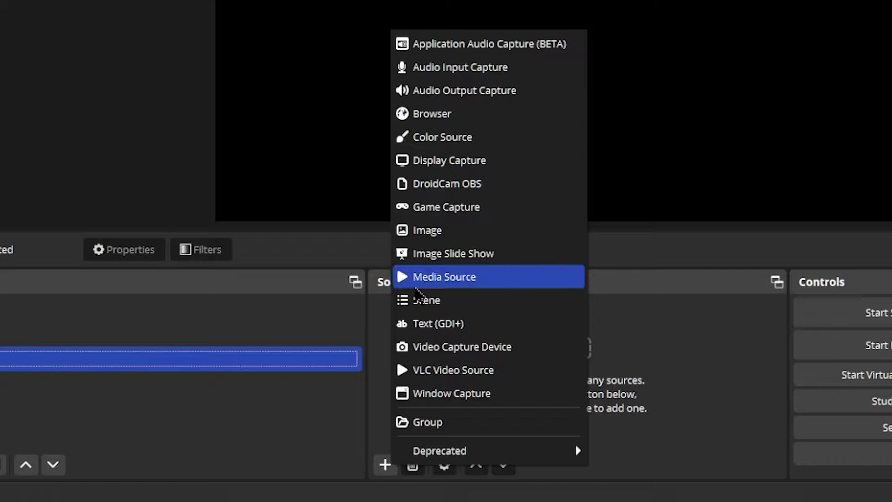
left_click(437, 299)
left_click(316, 268)
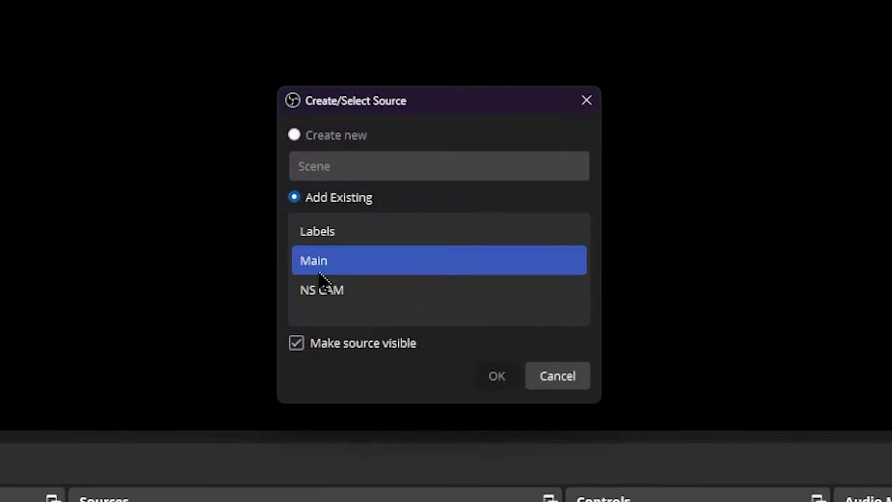
left_click(324, 289)
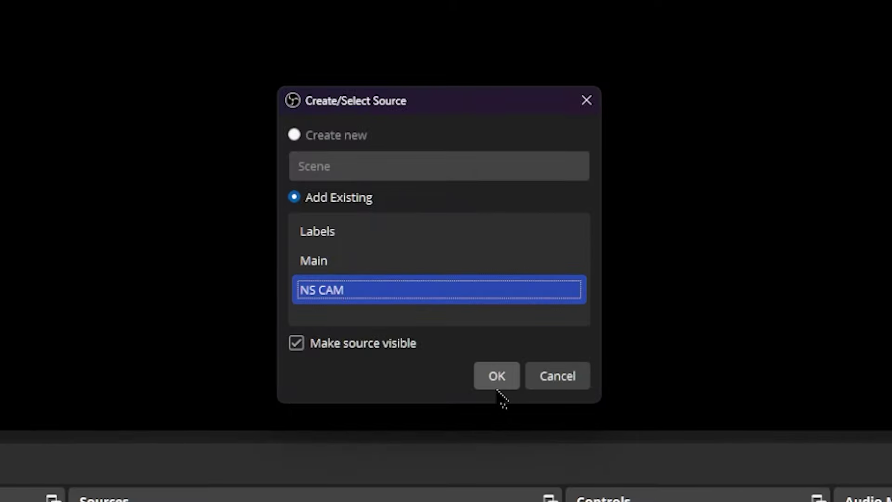
left_click(496, 384)
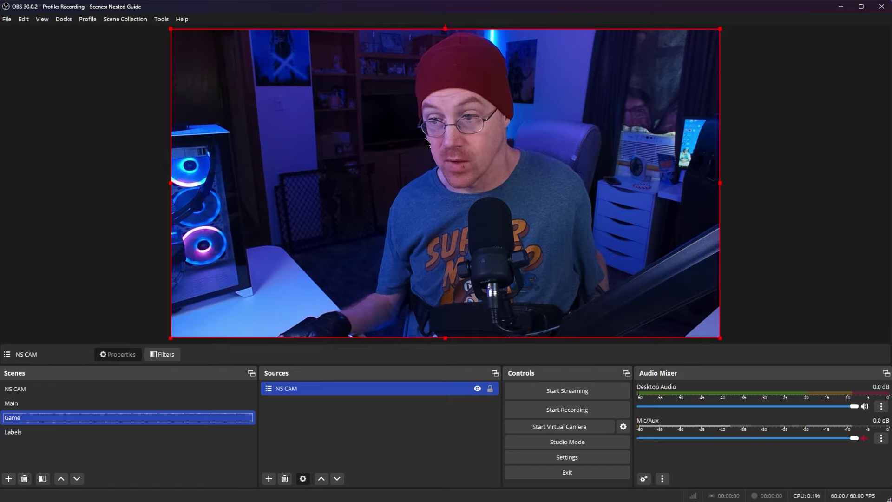
Scale the NS CAM source down and place it at the canvas's left edge, about 1503 px from the right edge and 156 px above the bottom.
left_click_drag(427, 143, 323, 168)
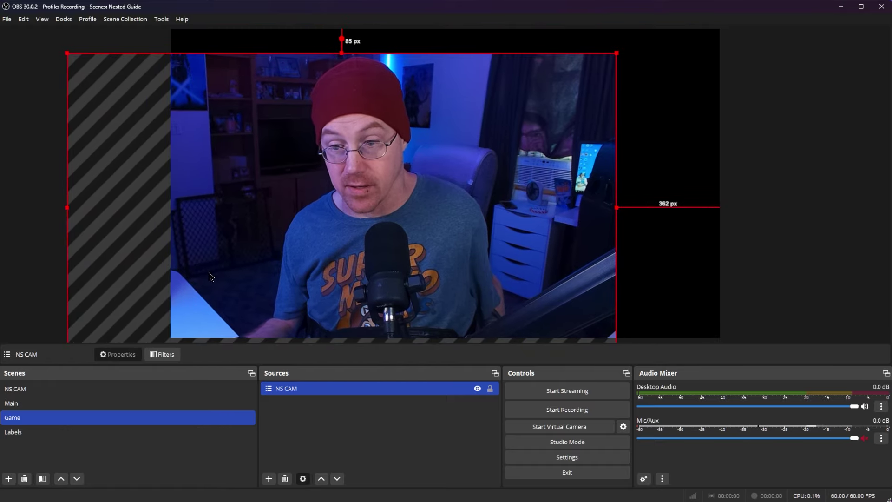
key("ctrl+z")
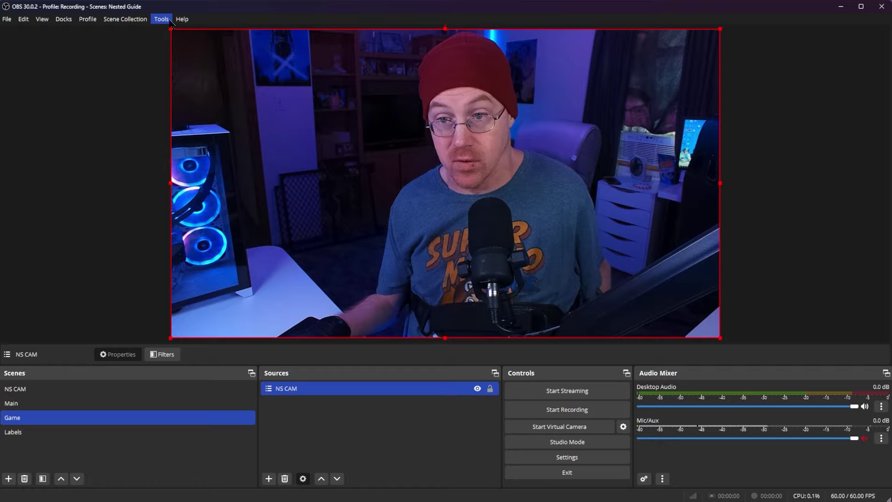
left_click_drag(172, 30, 514, 220)
left_click_drag(575, 269, 236, 247)
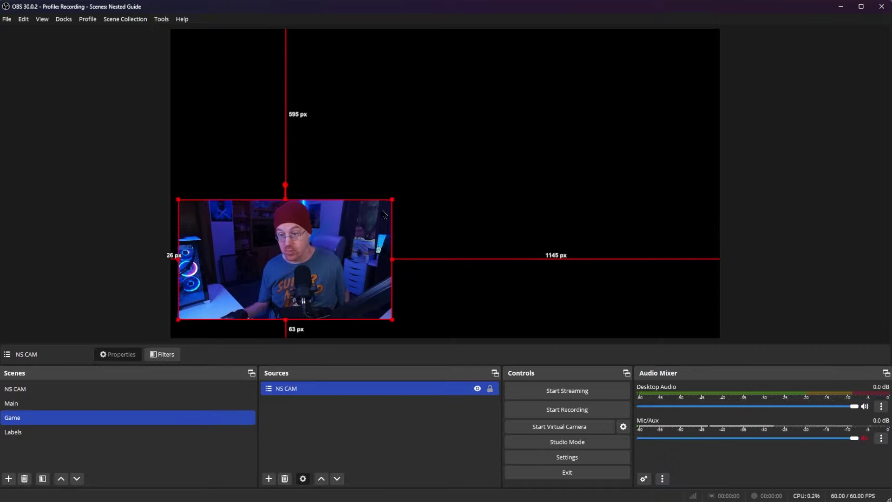
left_click_drag(390, 200, 299, 249)
left_click_drag(242, 281, 239, 258)
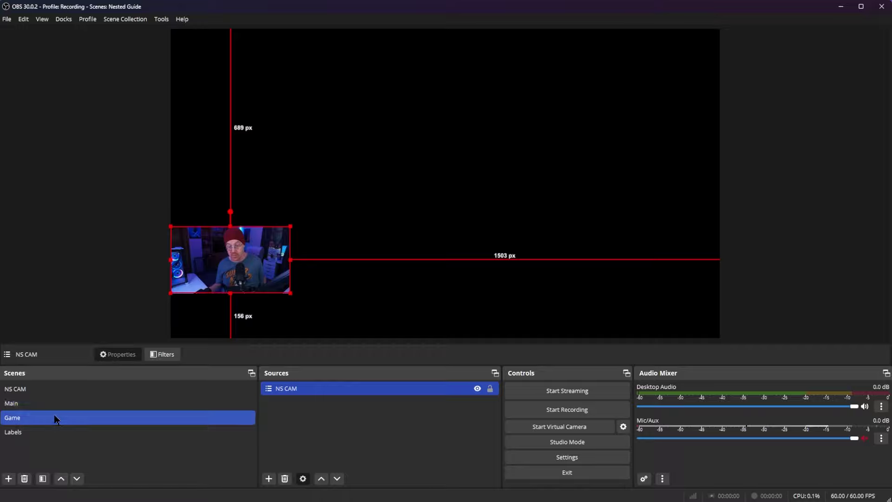
Nest the existing Labels scene as a source in the Game scene, above NS CAM.
left_click(269, 479)
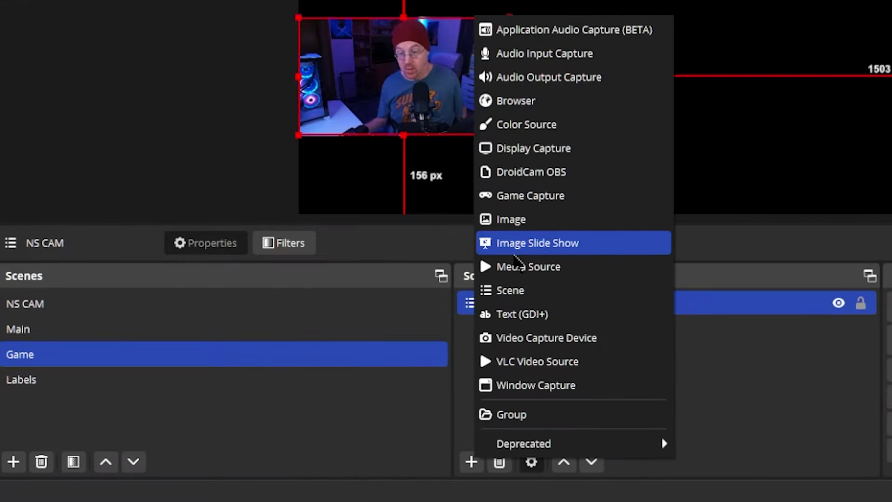
left_click(511, 290)
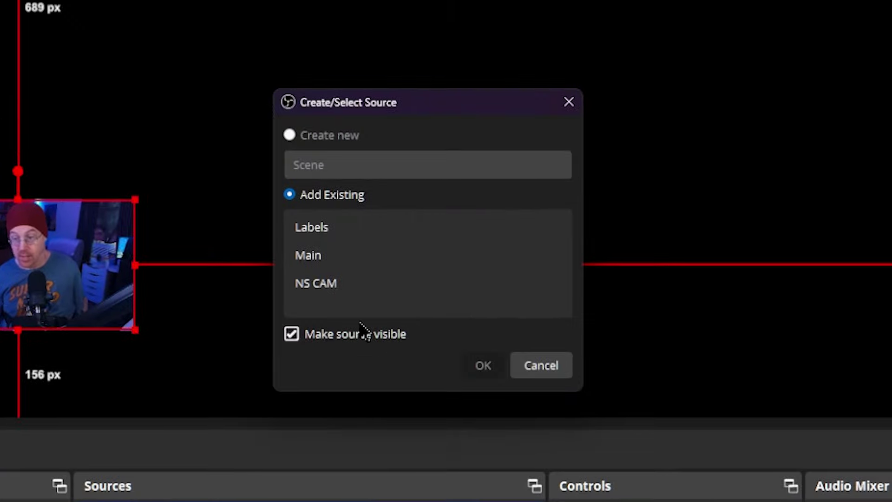
left_click(314, 230)
left_click(312, 232)
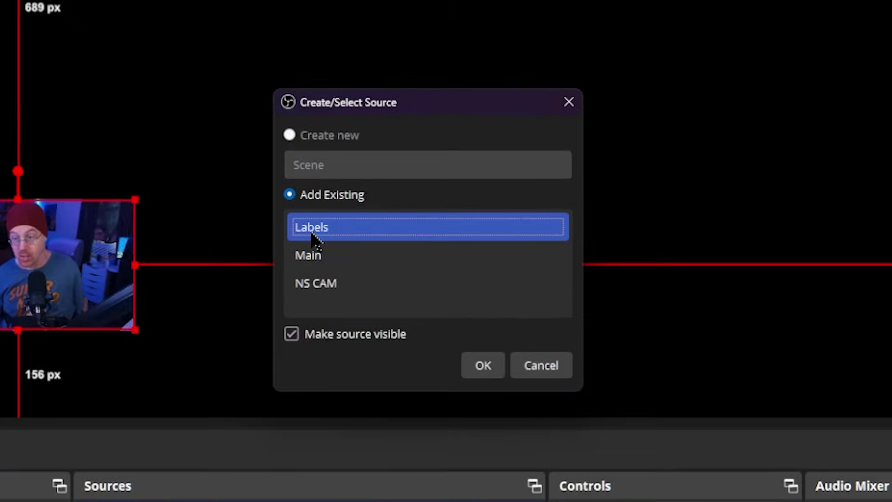
left_click(483, 367)
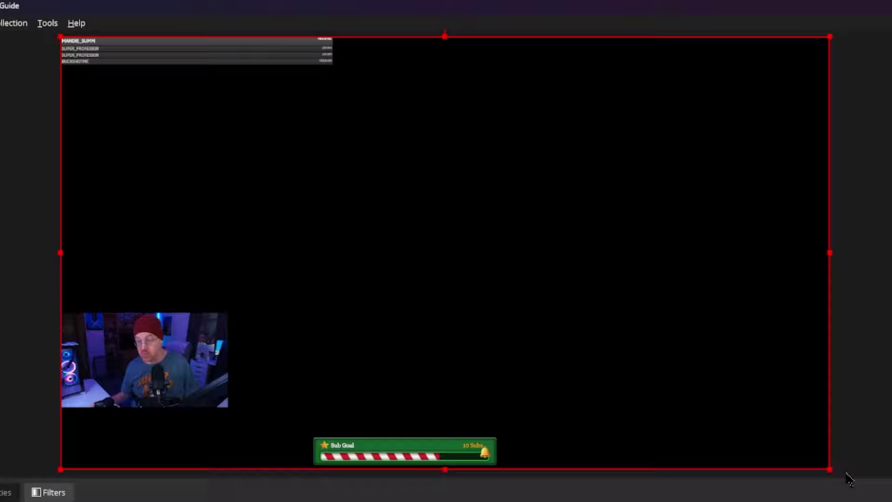
Crop the nested Labels source by about 804 px on its right side and rescale it from the canvas's upper-left corner to nearly full height.
left_click_drag(831, 471, 509, 484)
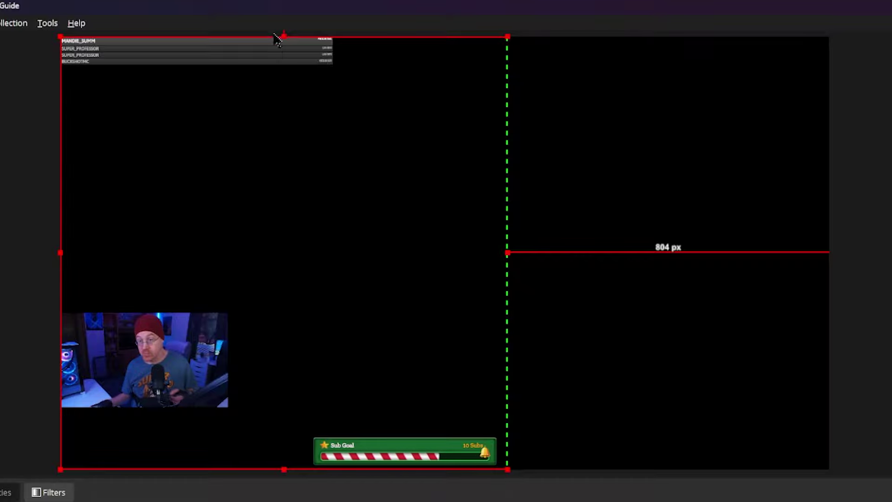
left_click_drag(284, 37, 284, 156)
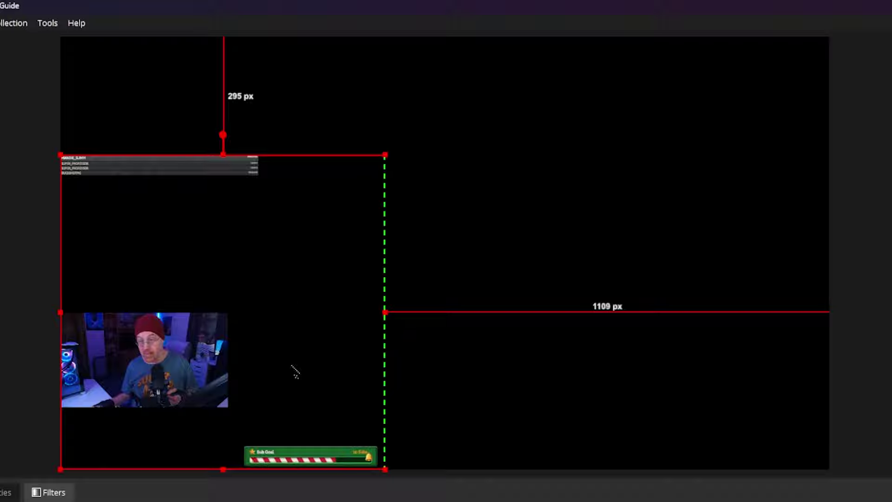
left_click_drag(274, 353, 241, 204)
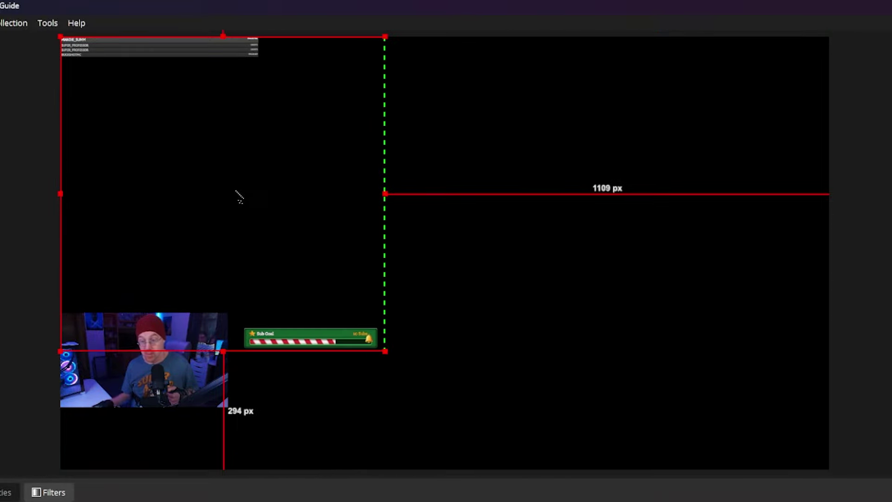
left_click_drag(388, 356, 508, 396)
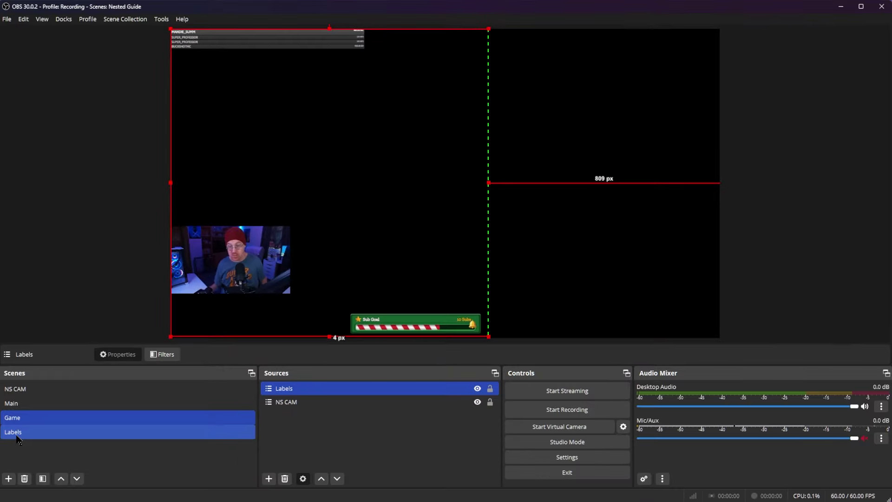
Compare the original Labels scene with its nested copies in the Game and Main scenes.
left_click(16, 436)
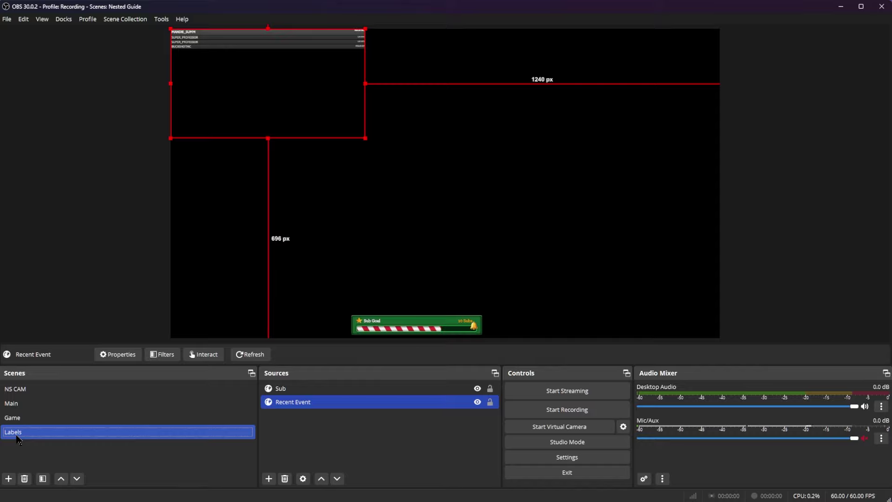
left_click(73, 421)
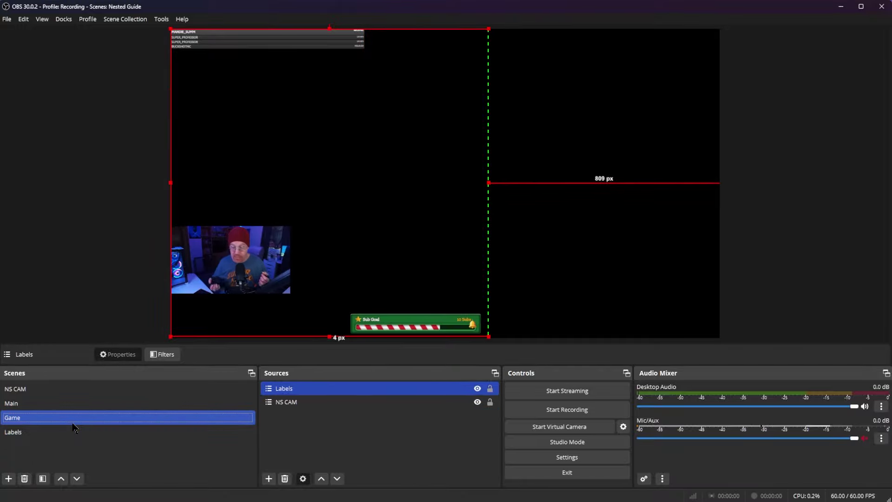
left_click(57, 404)
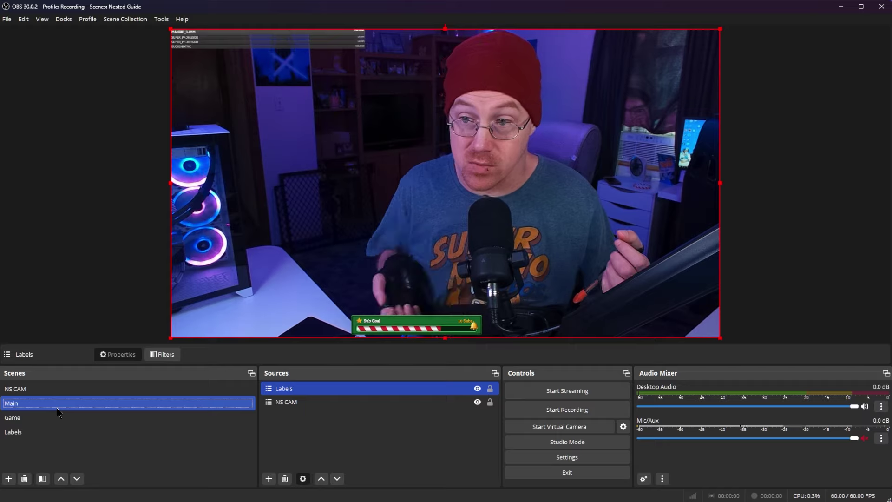
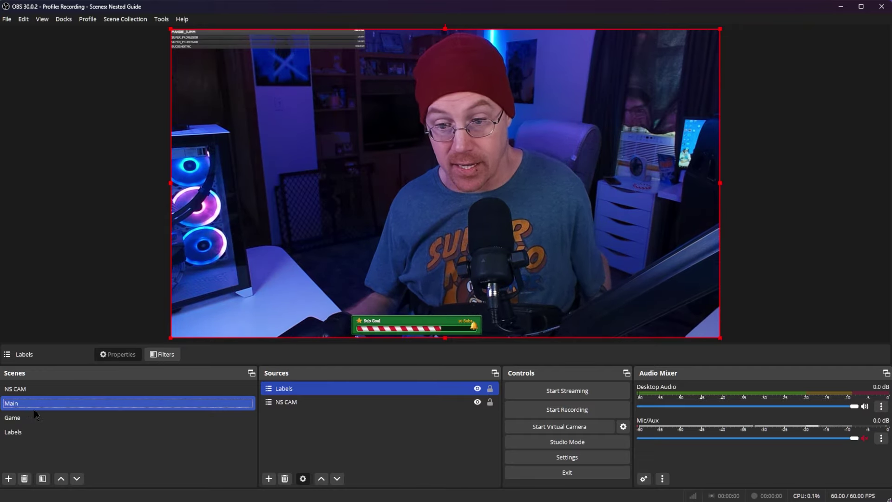
left_click(36, 416)
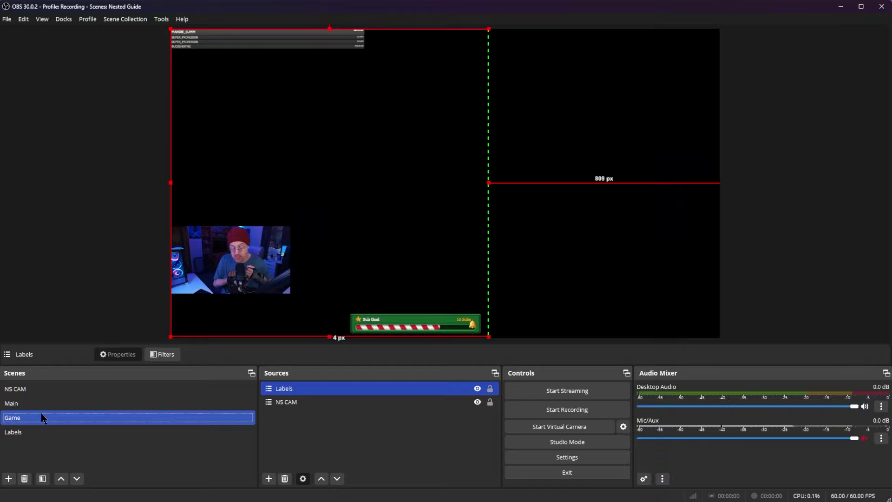
left_click(37, 403)
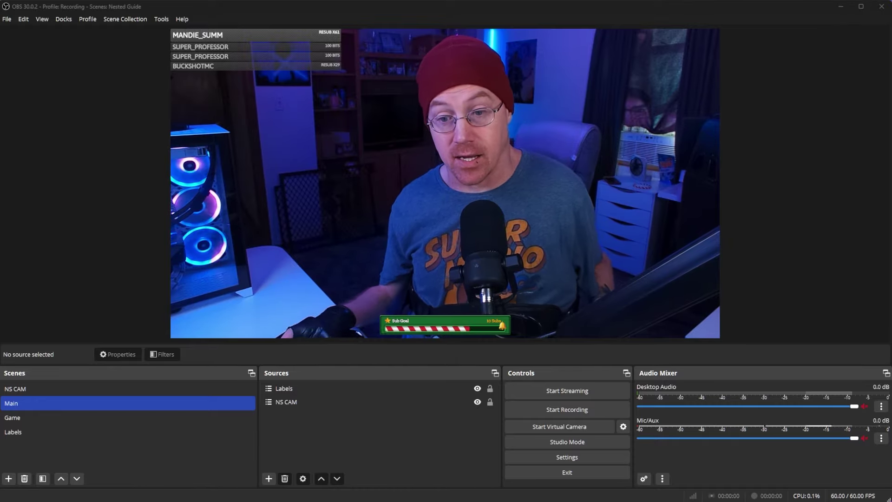
Review the Alerts, Sub and Recent Event sources in the Labels scene and check how they appear in Main and Game.
left_click(46, 433)
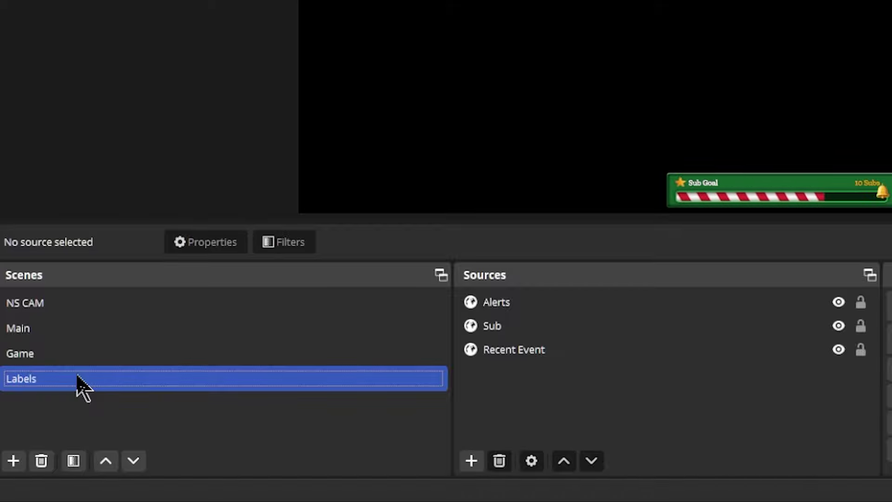
left_click(56, 332)
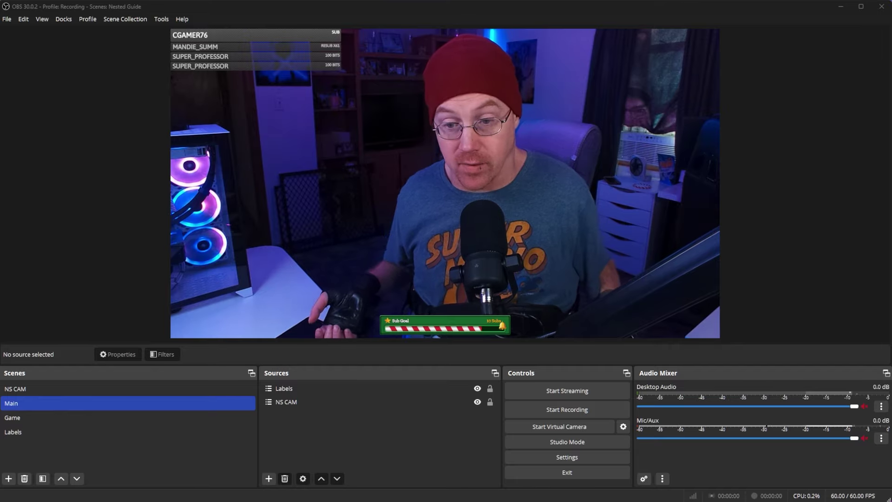
left_click(41, 420)
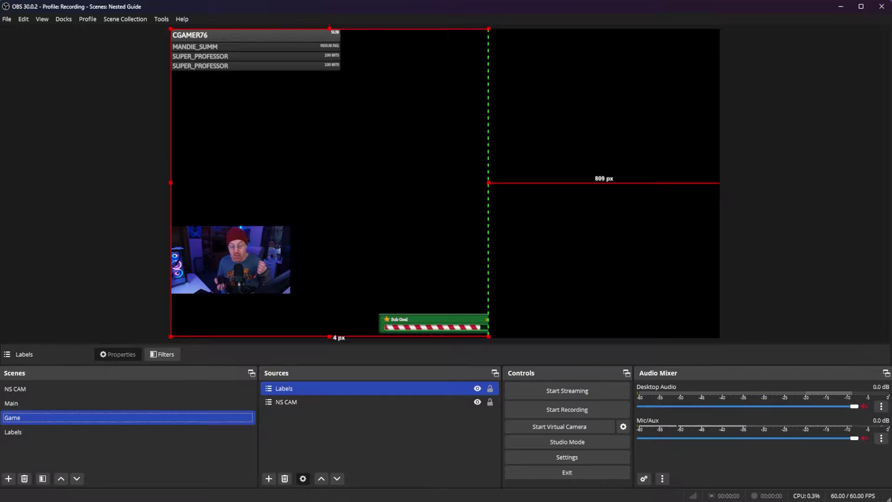
left_click(41, 417)
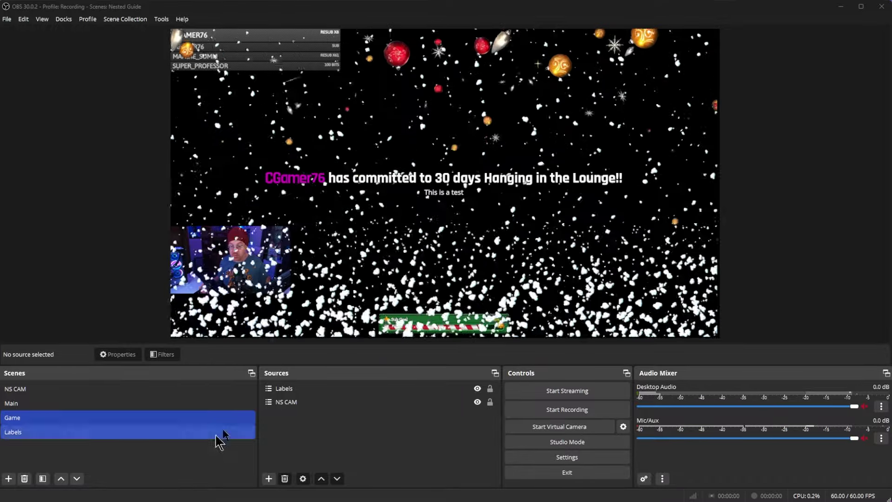
left_click(302, 407)
left_click(303, 415)
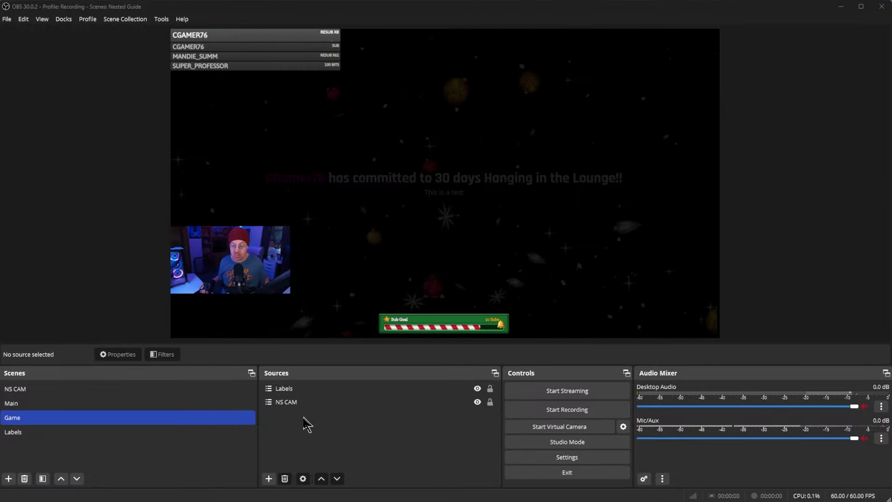
left_click(302, 404)
left_click(295, 389)
left_click(129, 404)
left_click(131, 417)
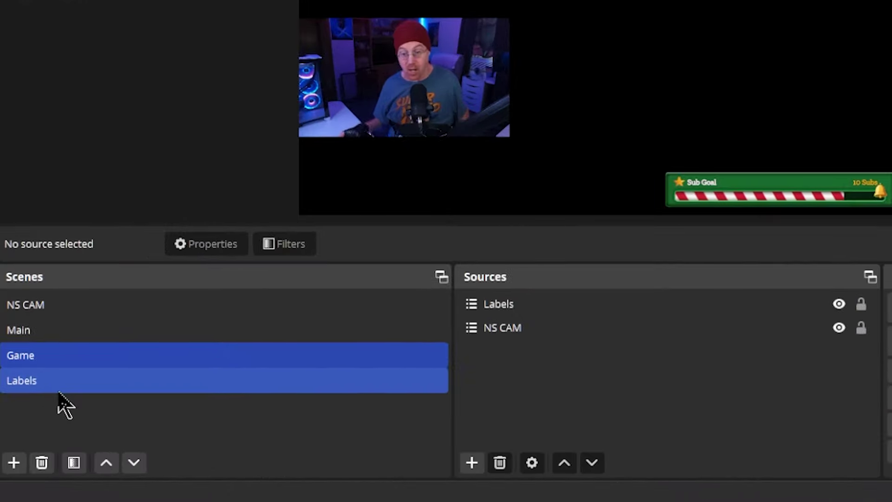
Review the Labels scene's sources again and return to the Main scene.
left_click(33, 437)
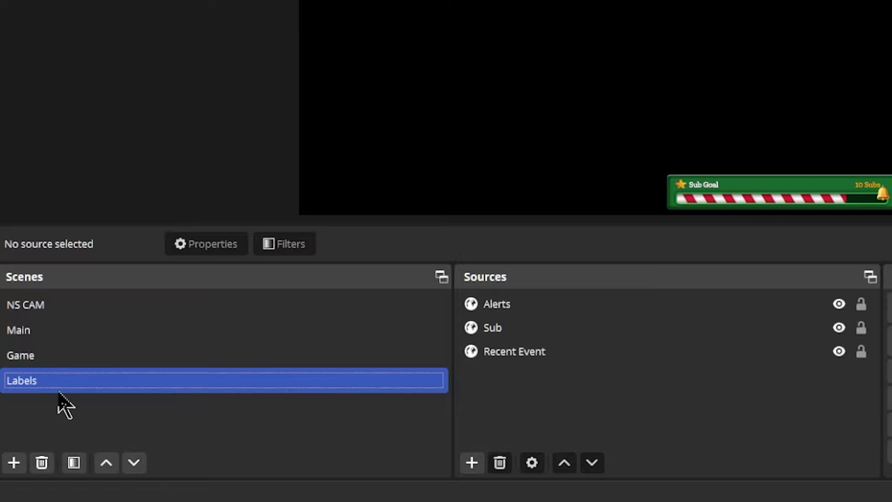
left_click(46, 356, "ctrl")
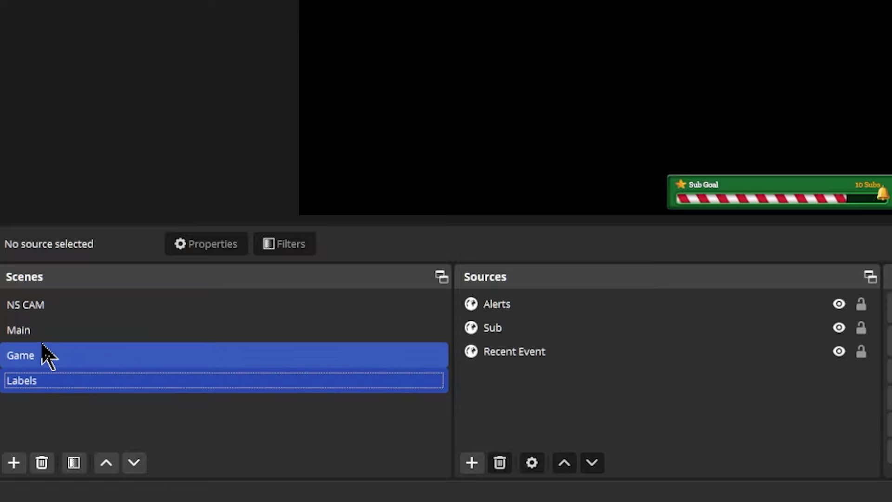
left_click(40, 333)
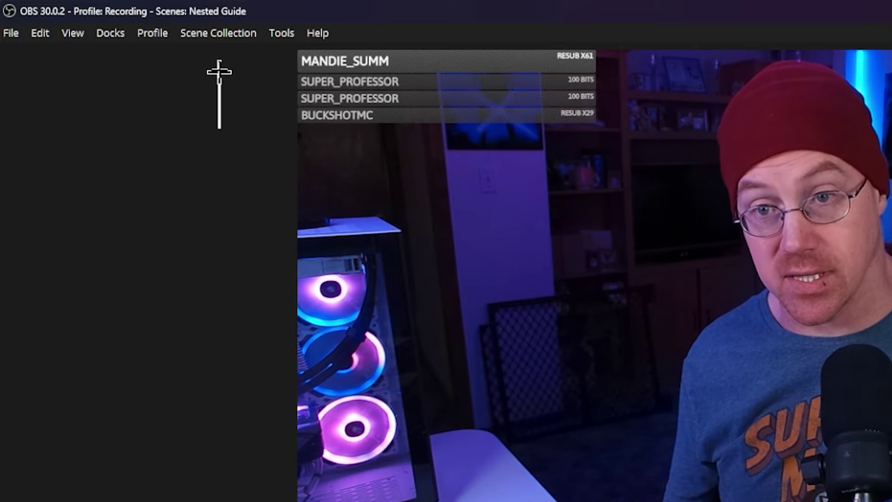
Switch to the Christmas scene collection and dismiss the missing files dialog without relinking anything.
left_click(224, 35)
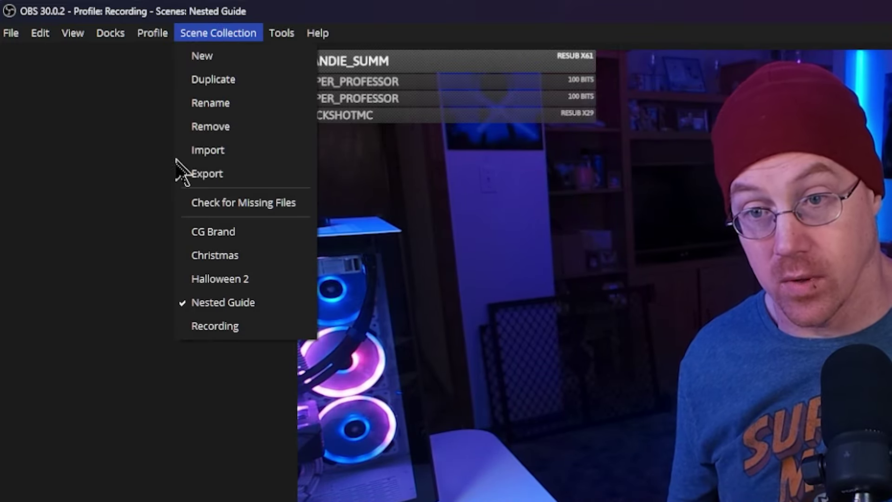
left_click(214, 255)
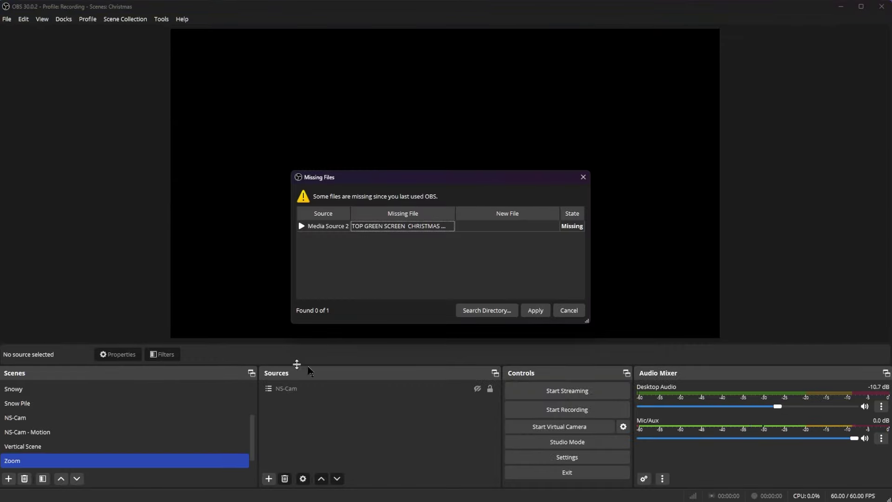
left_click(568, 311)
Inspect the Snow Pile scene's Snow Piles source and try toggling the visibility of the snow effect sources in the Snowy scene.
left_click(32, 405)
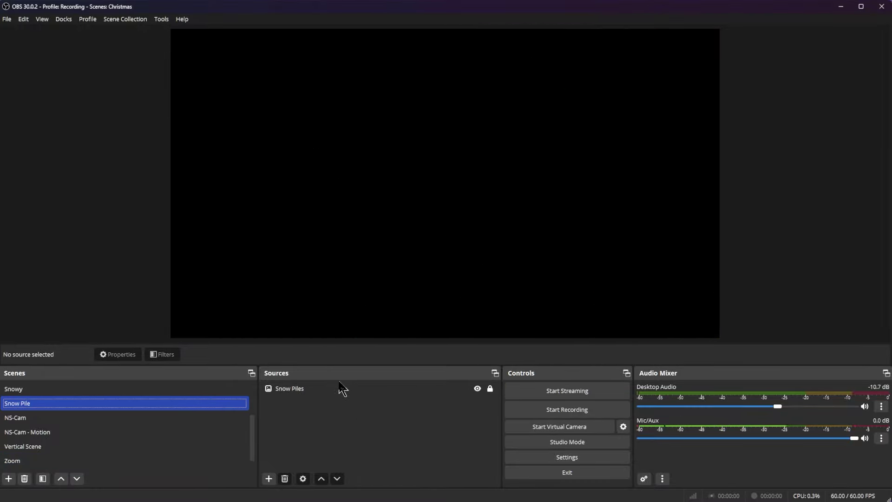
left_click(341, 389)
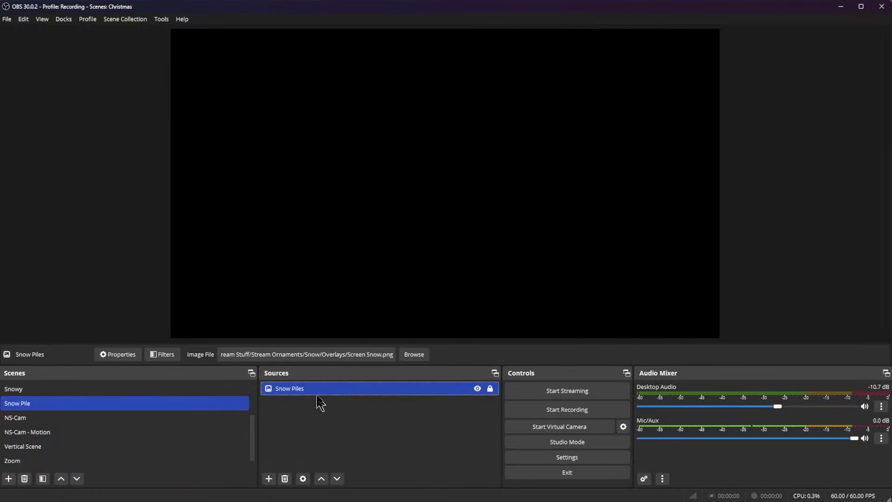
left_click(29, 391)
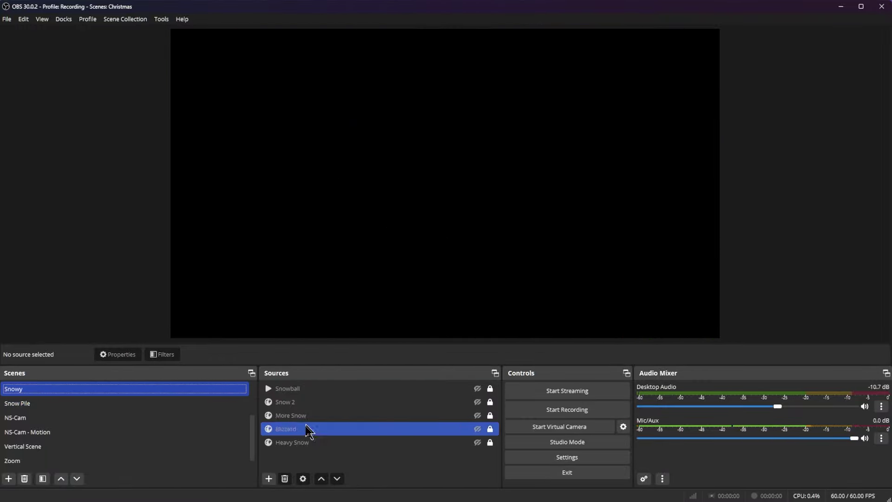
left_click(477, 390)
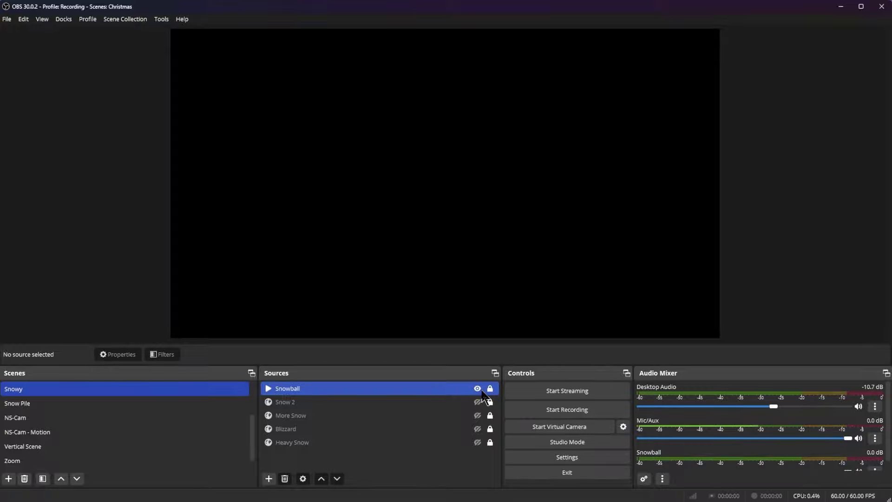
left_click(476, 403)
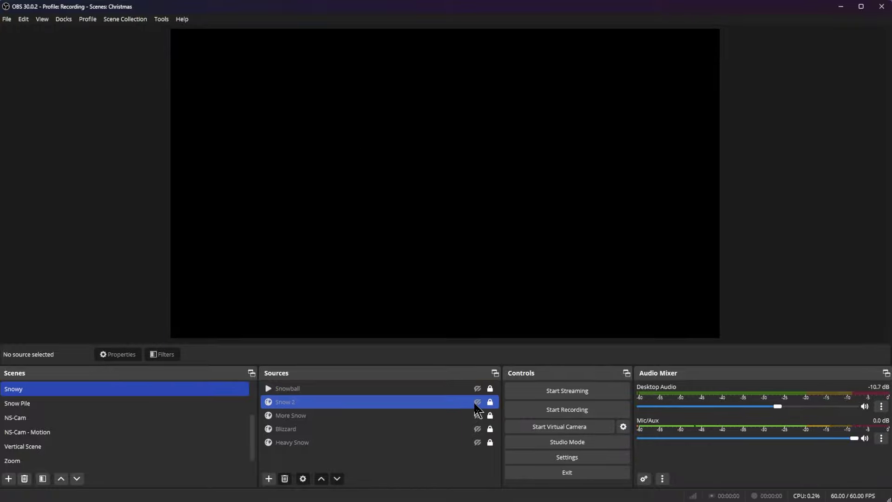
left_click(482, 417)
left_click(480, 404)
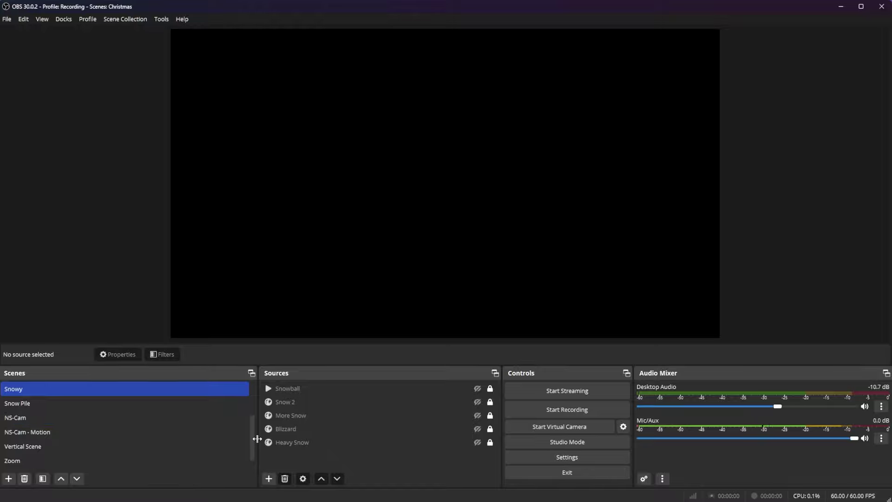
Examine how the Zoom, Snow Pile and Snowy scenes are nested as sources in the Main Game scene.
left_click_drag(252, 448, 229, 392)
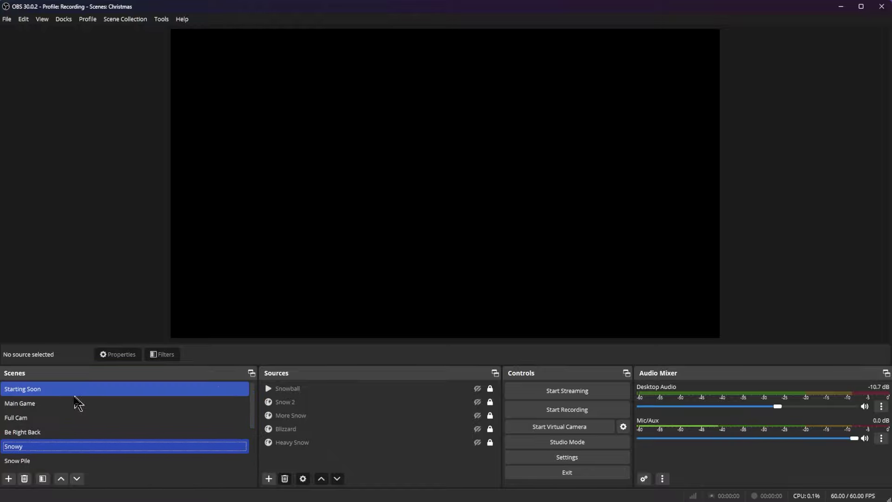
left_click(61, 406)
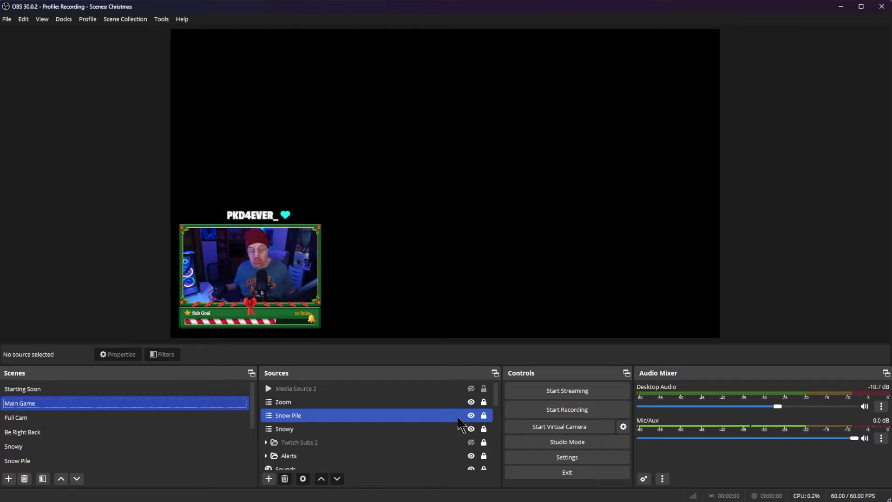
left_click(80, 243)
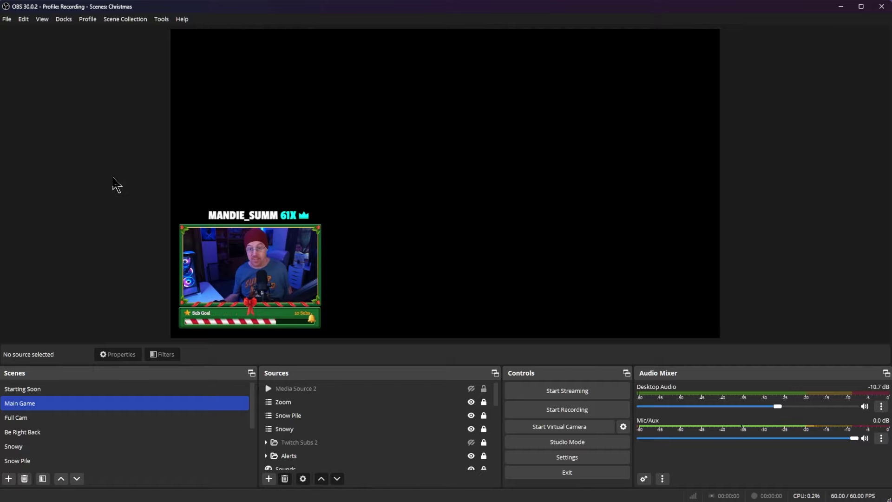
Switch back to the Nested Guide scene collection and review its Labels and Game scenes.
left_click(138, 21)
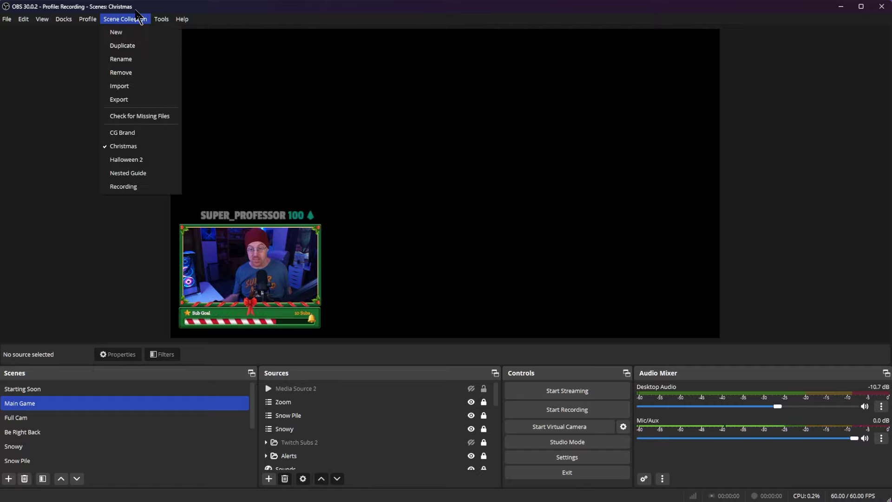
left_click(137, 175)
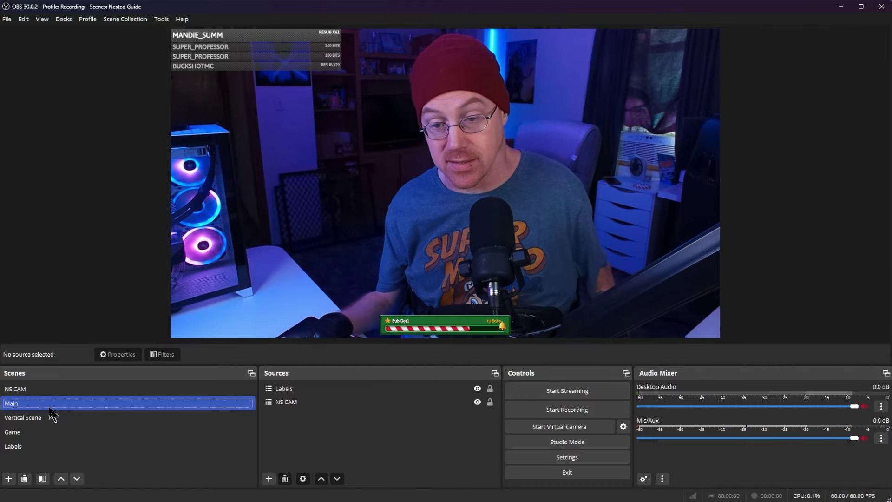
left_click(60, 448)
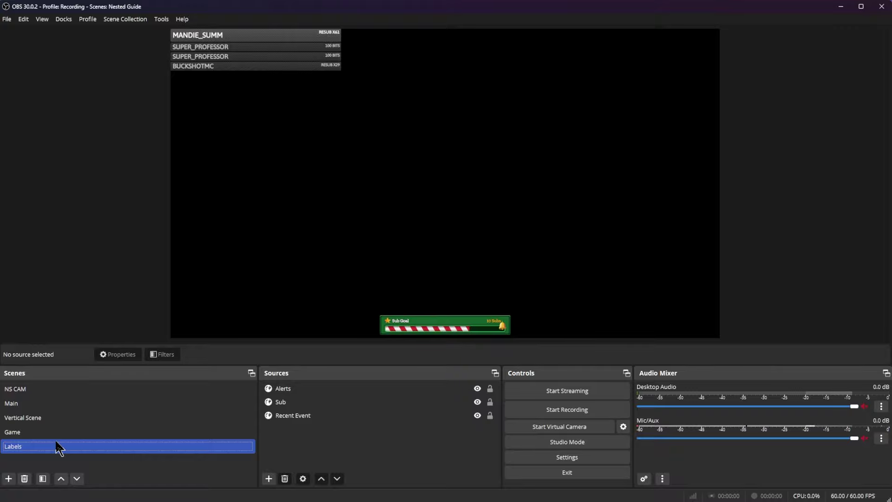
left_click(52, 432)
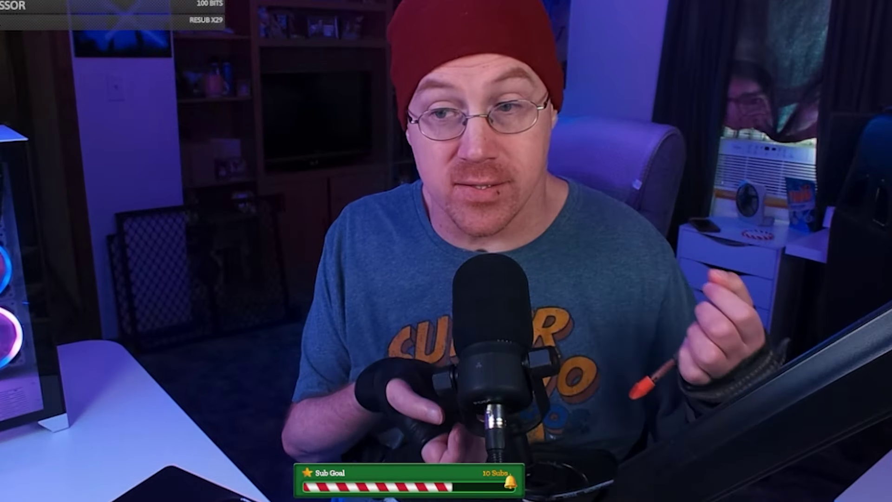